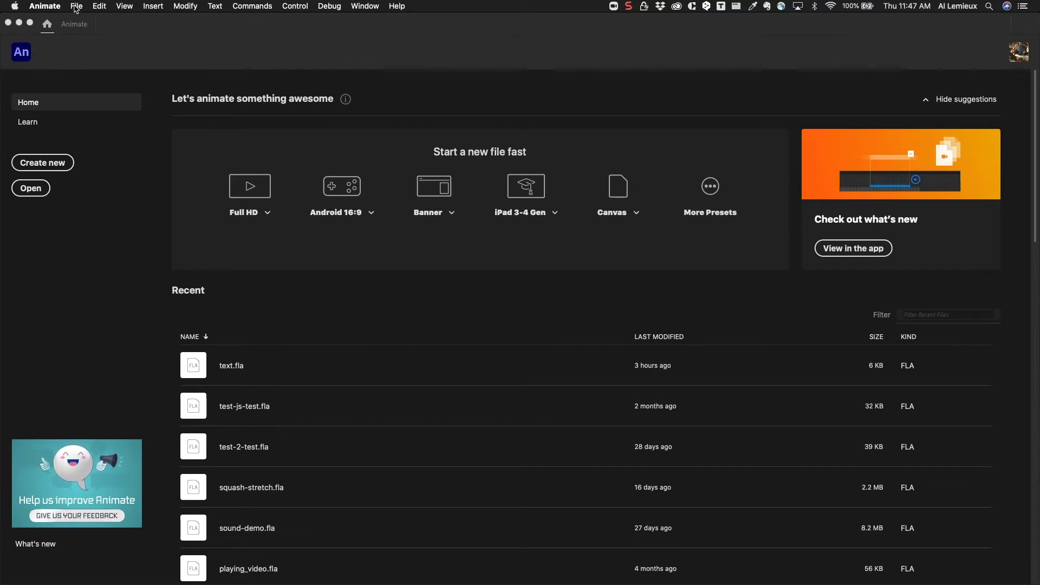
Open the File menu from the Animate Home screen
left_click(77, 7)
Create a new Character Animation HD document: 1280×720, 30 fps, ActionScript 3.0
left_click(78, 19)
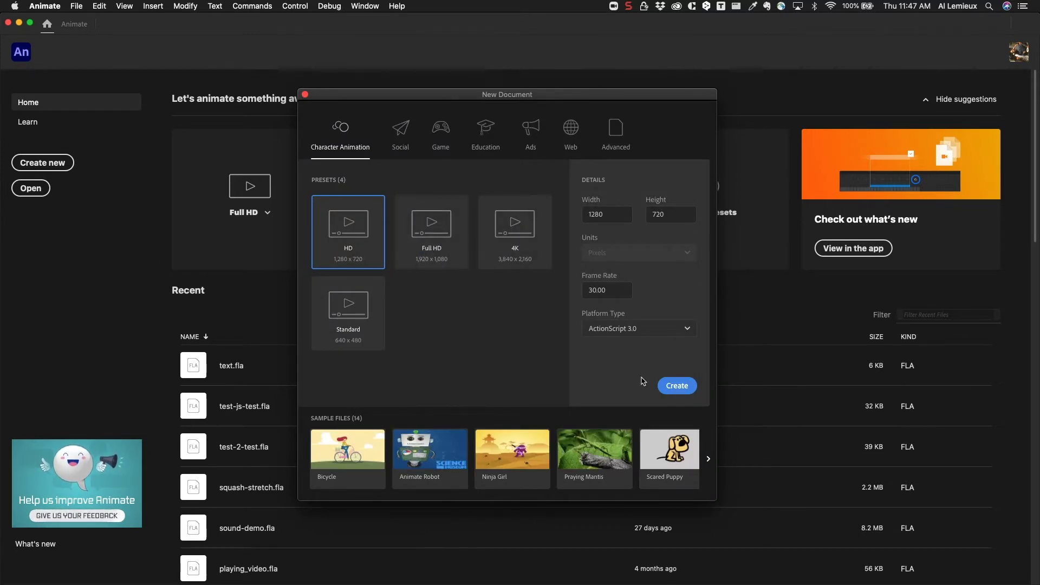
left_click(676, 386)
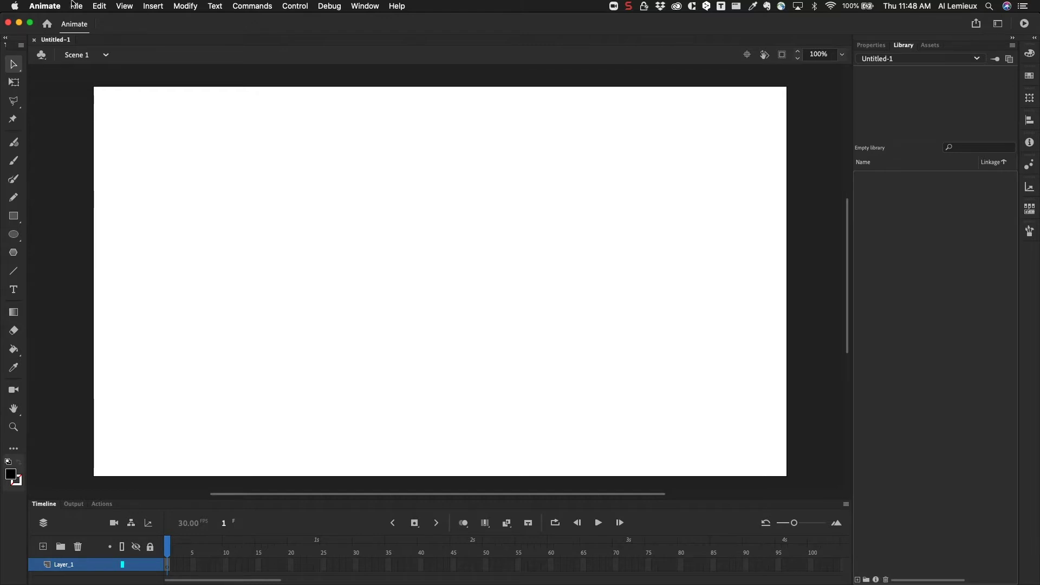
left_click(75, 5)
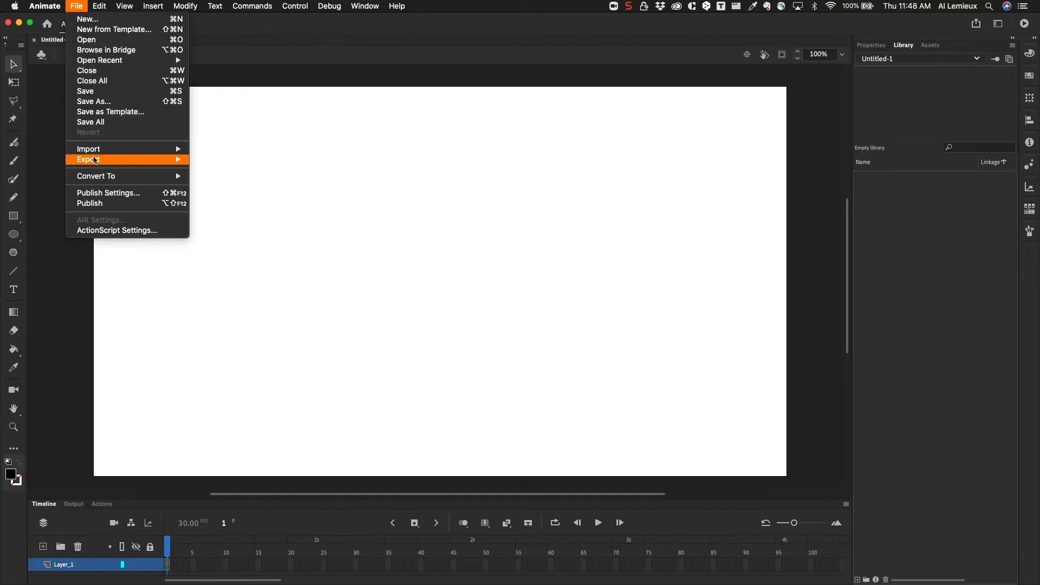
Import character-rig.ai from Documents > NECC > Animation to the stage
mouse_move(97, 150)
left_click(209, 150)
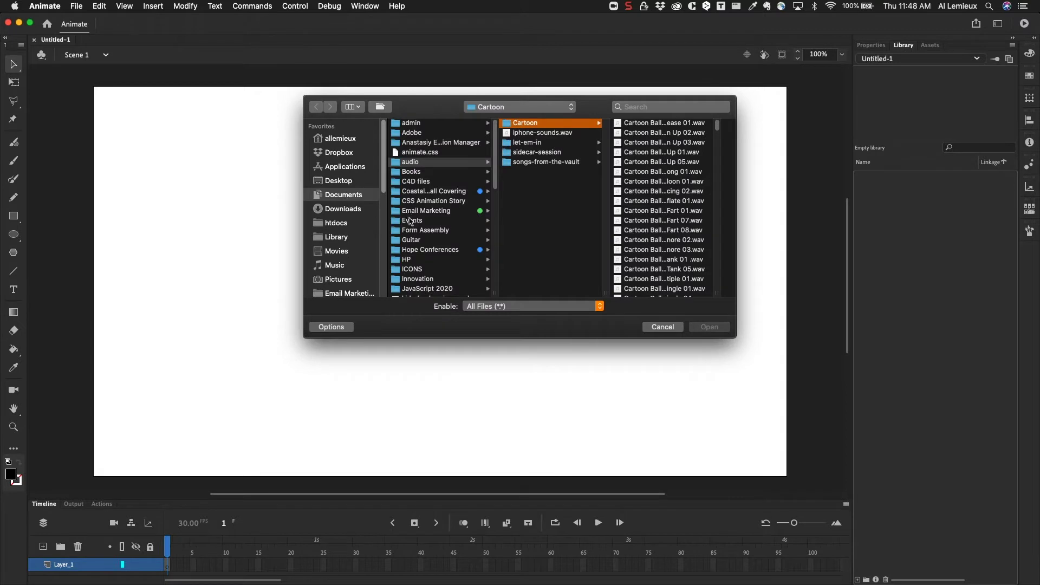
scroll(423, 225, "down", 5)
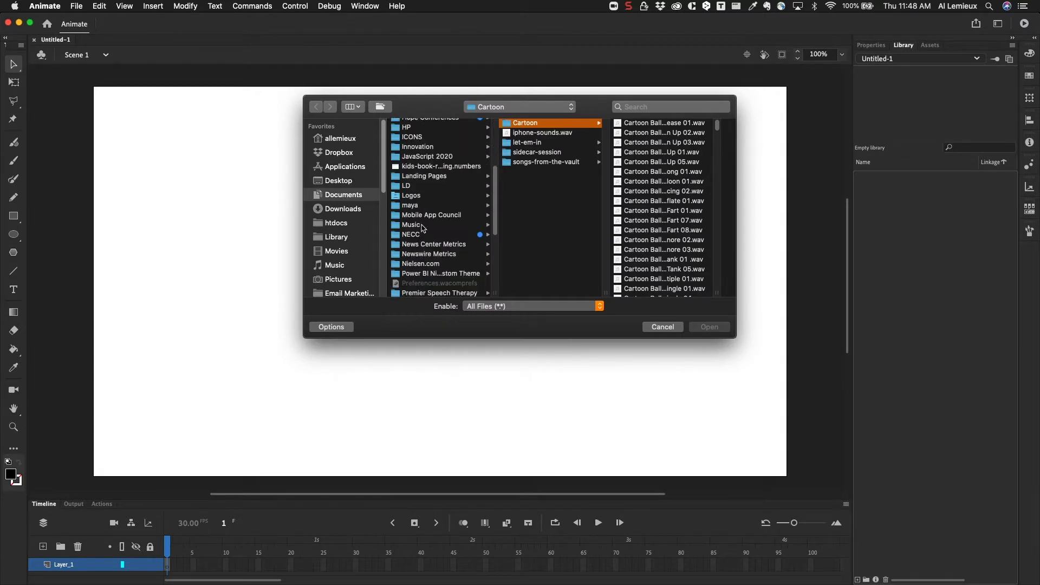
left_click(421, 236)
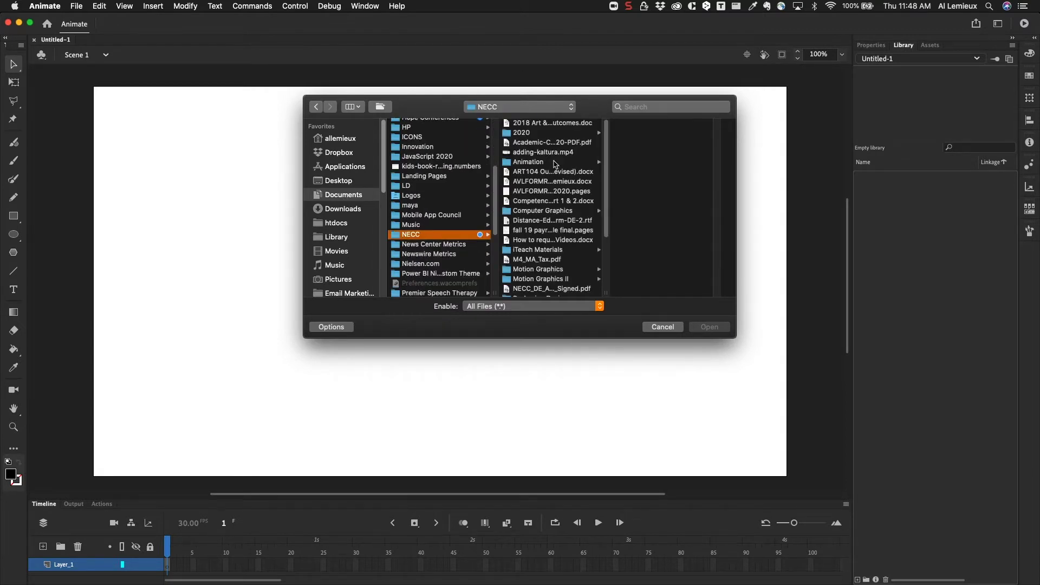
left_click(555, 162)
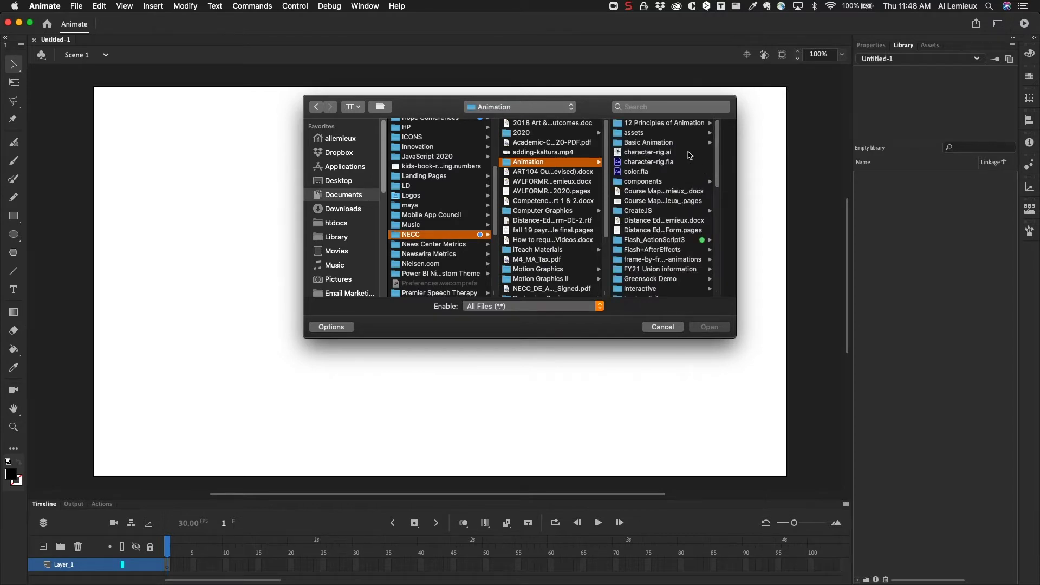
left_click(690, 155)
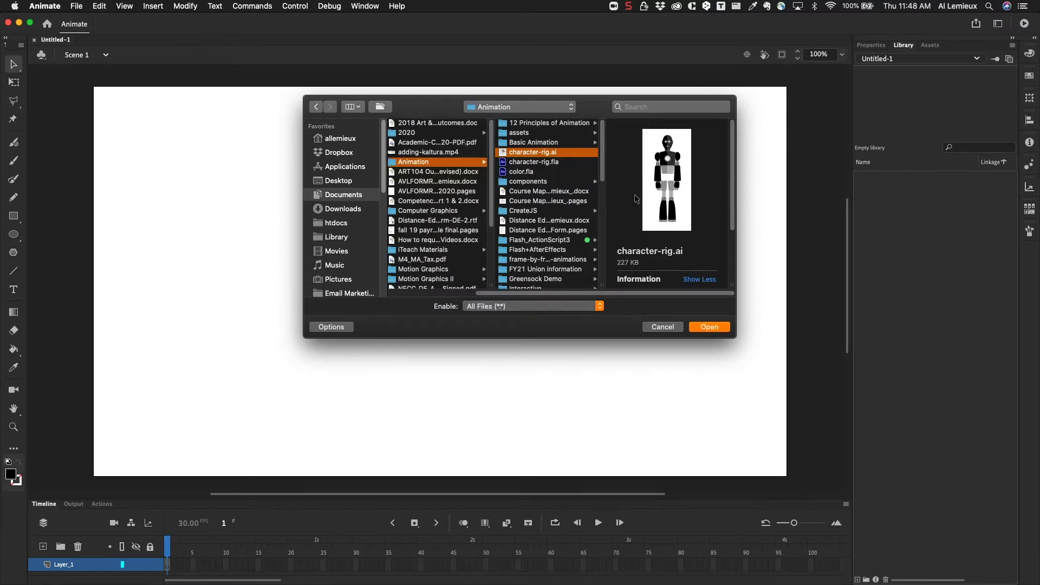
left_click(708, 327)
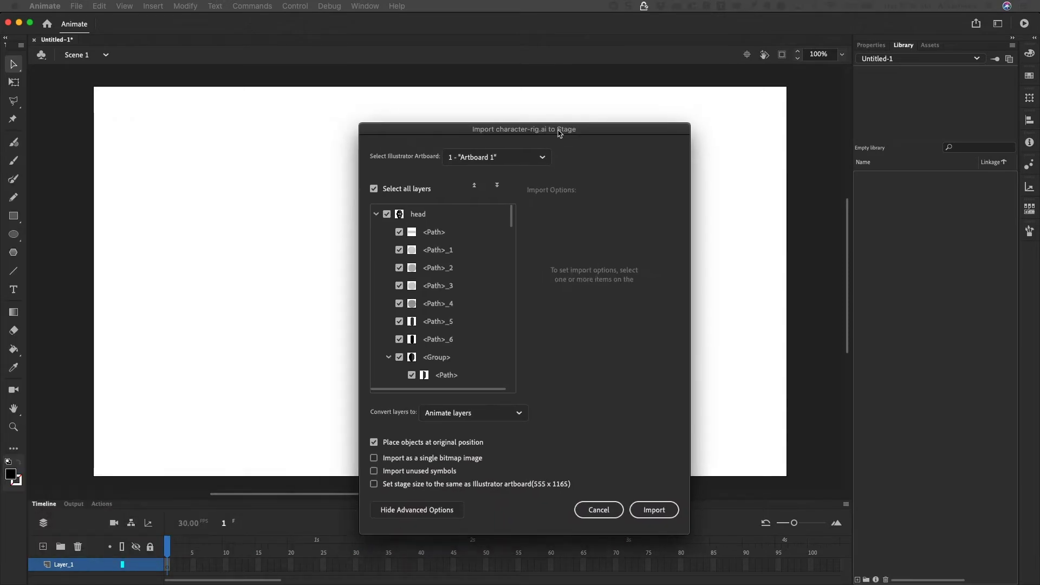
Move the Import character-rig.ai to Stage dialog into view and collapse the head layer group
left_click_drag(553, 130, 471, 82)
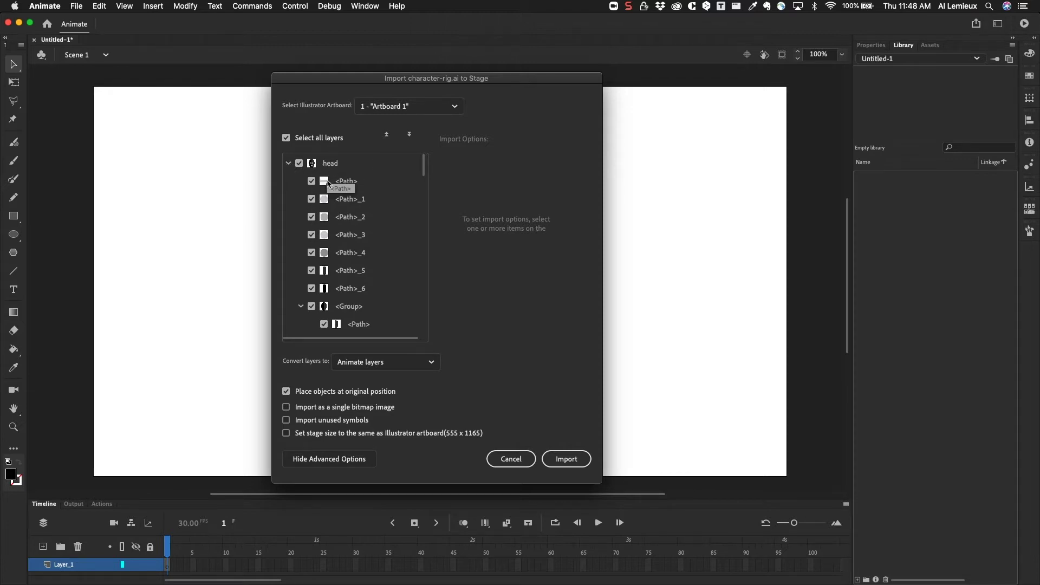
mouse_move(424, 162)
left_mouse_down()
mouse_move(420, 325)
mouse_move(442, 257)
mouse_move(429, 143)
left_mouse_up()
left_click(288, 163)
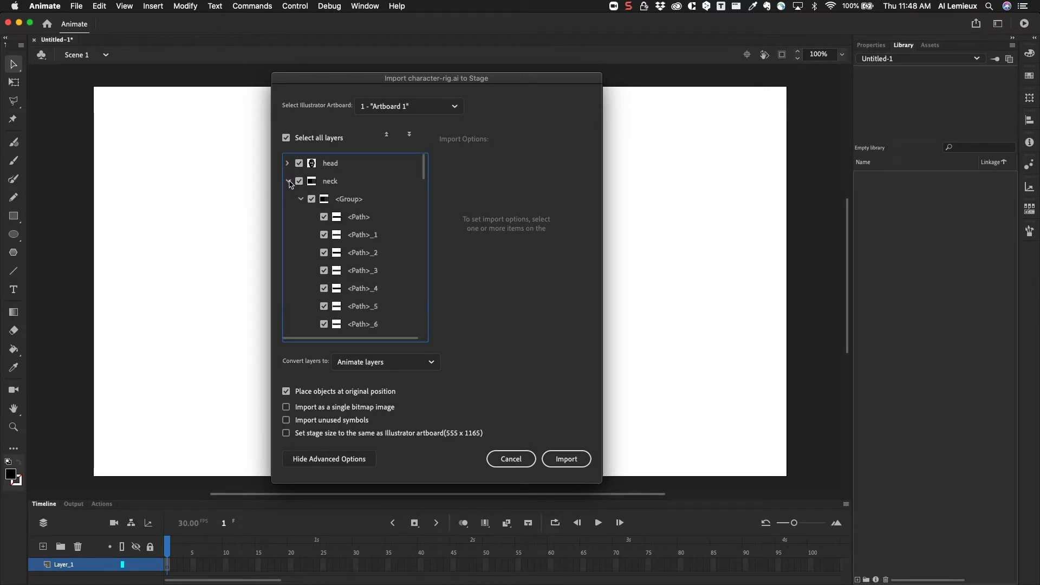
Collapse the neck, torso, hand and arm layer groups in the import list
left_click(289, 182)
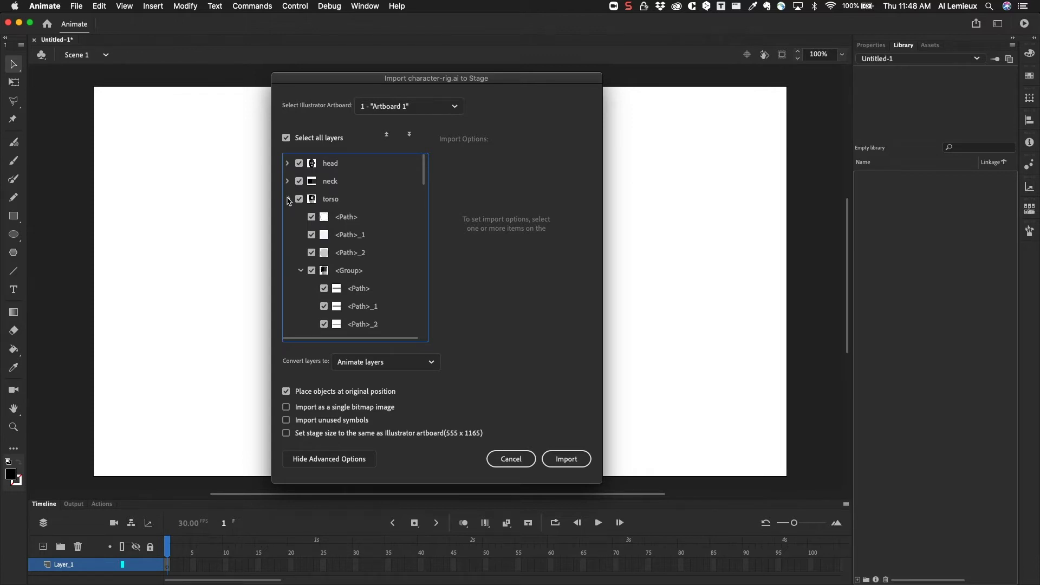
left_click(288, 200)
left_click(288, 217)
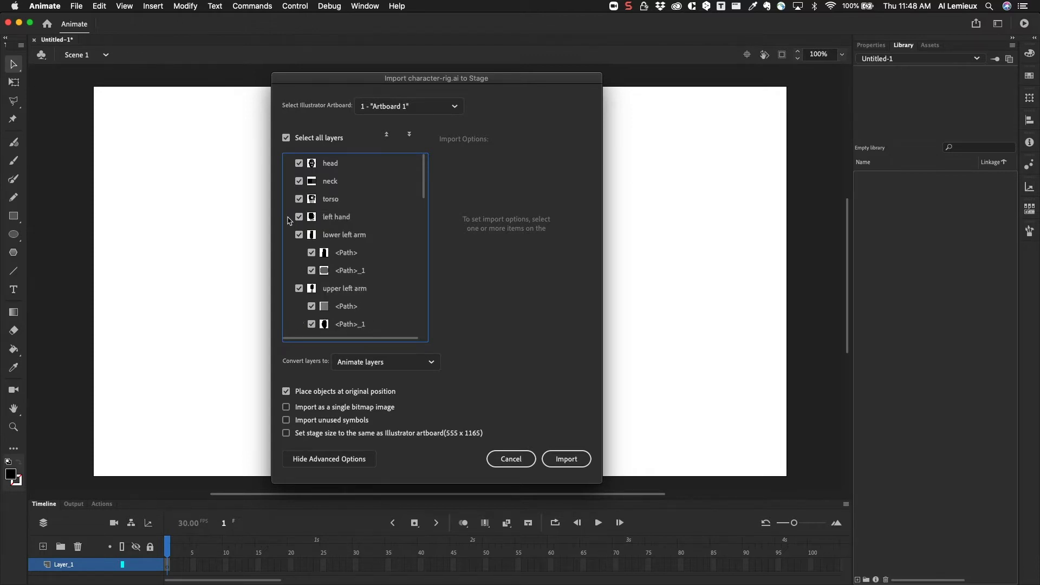
left_click(288, 235)
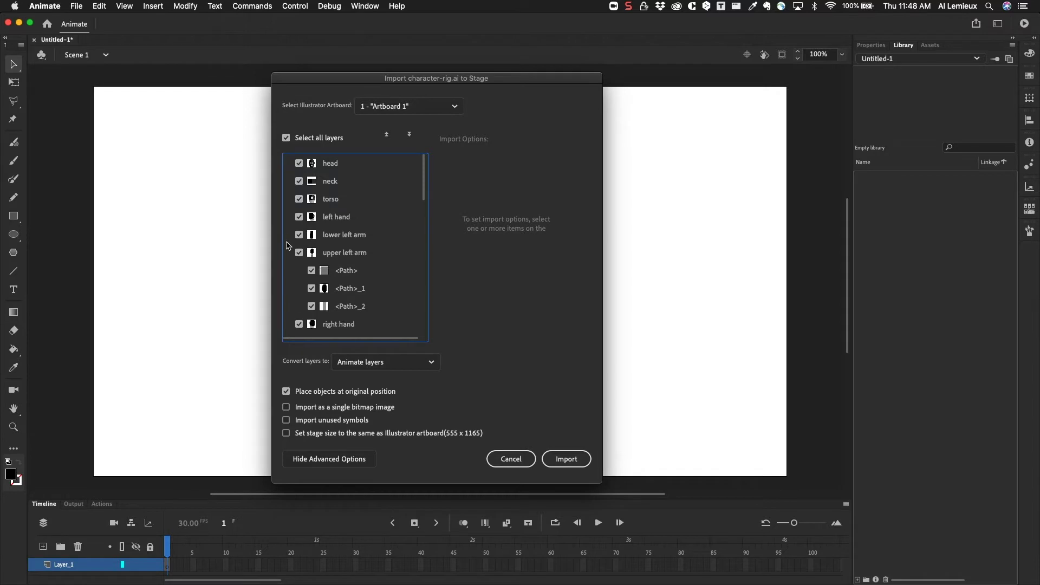
left_click(288, 253)
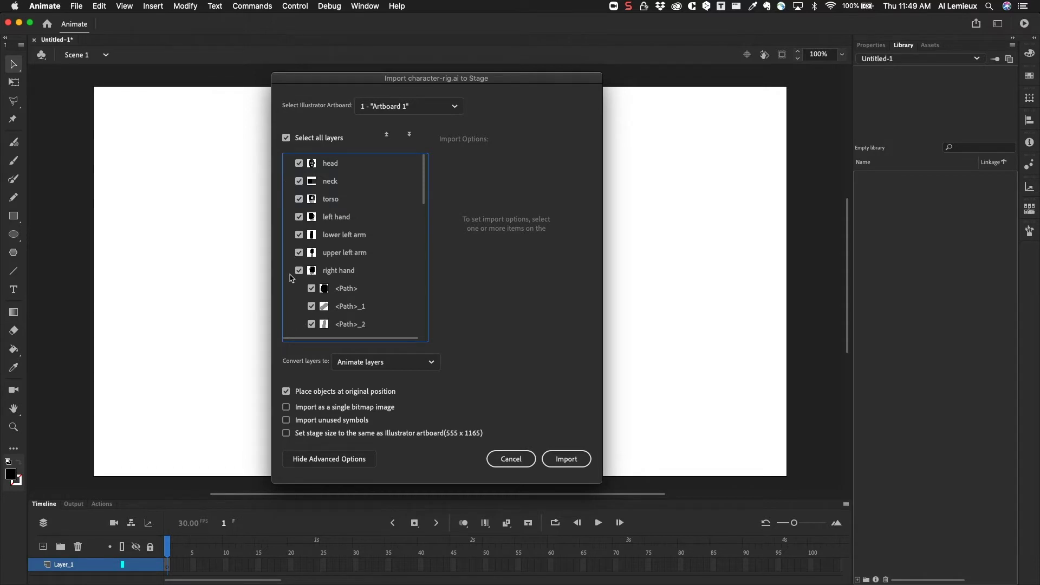
left_click(288, 270)
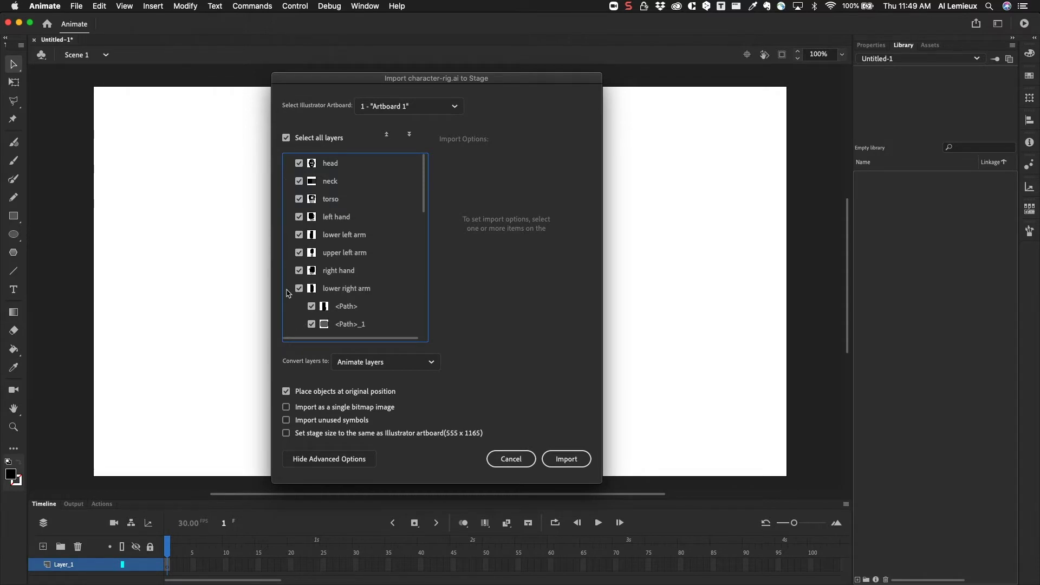
left_click(288, 289)
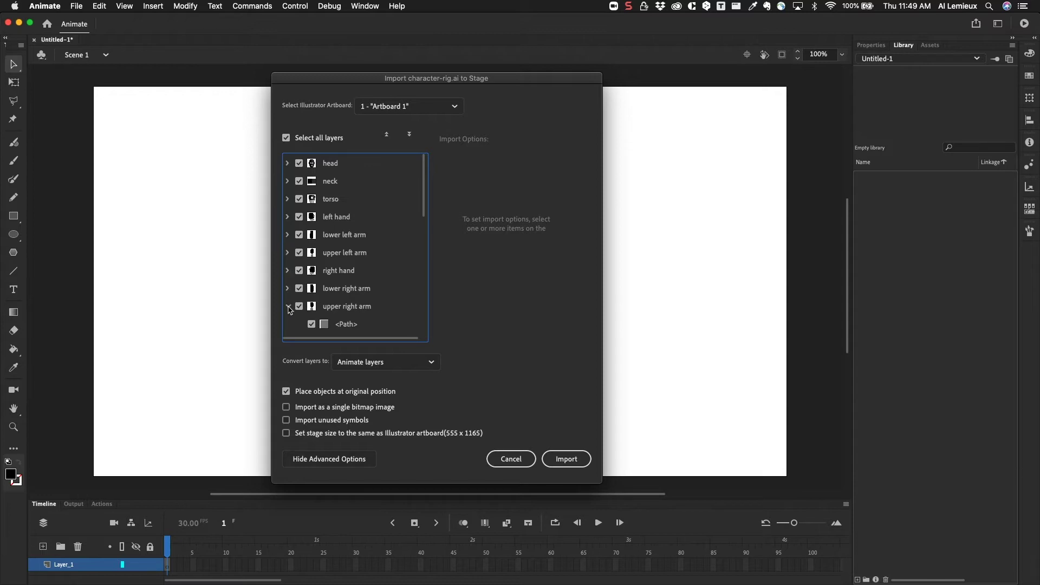
left_click(288, 307)
Collapse the pelvis and four leg layer groups, then select the head layer
scroll(287, 327, "down", 5)
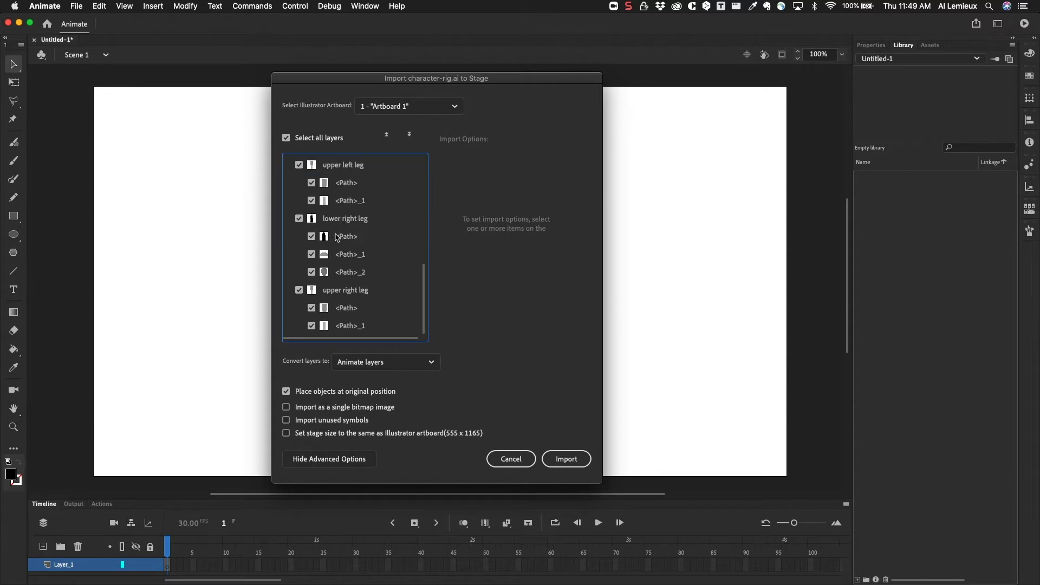
left_click(288, 164)
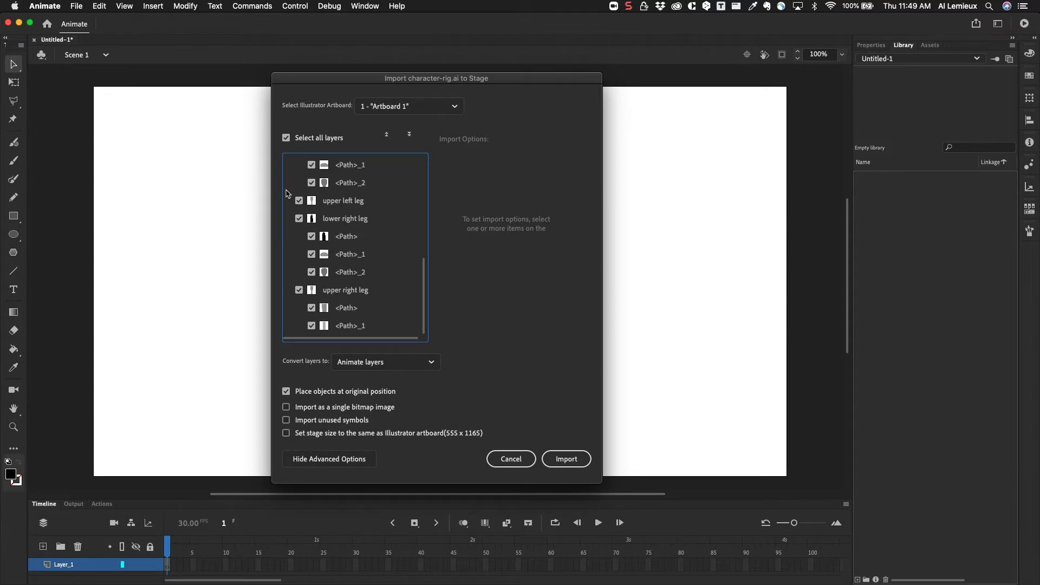
scroll(291, 210, "up", 5)
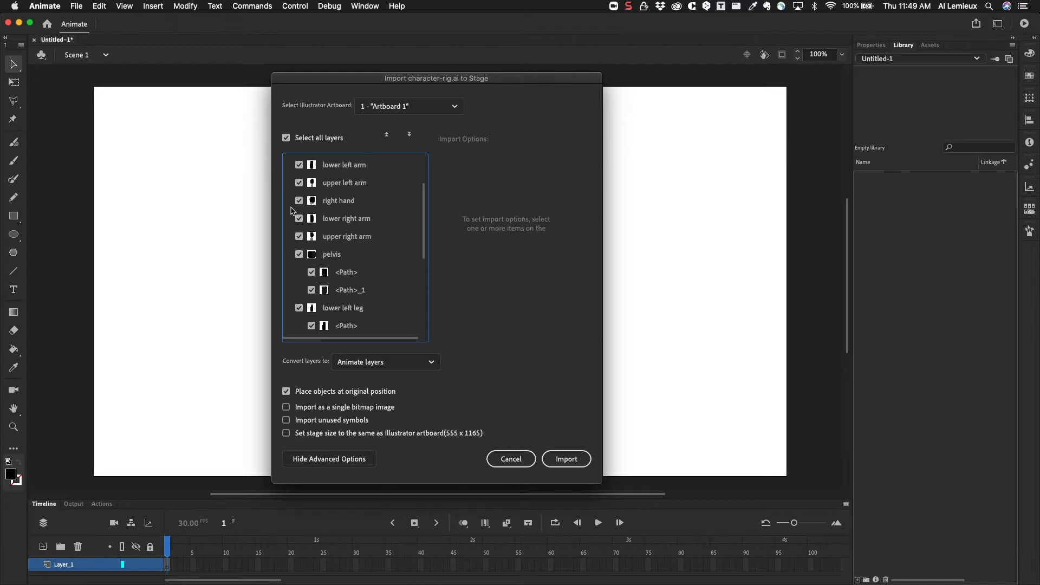
left_click(289, 254)
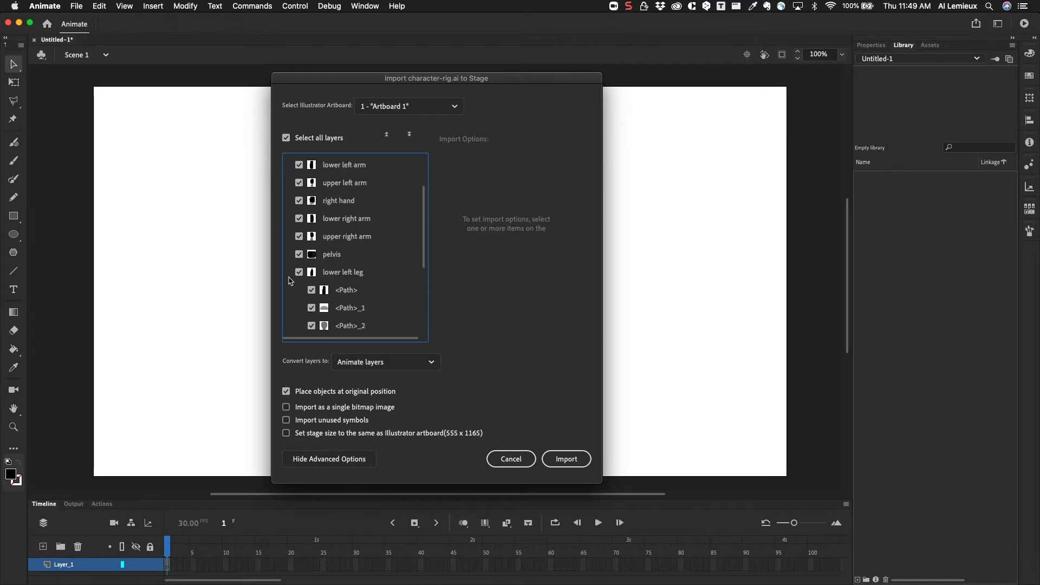
left_click(289, 273)
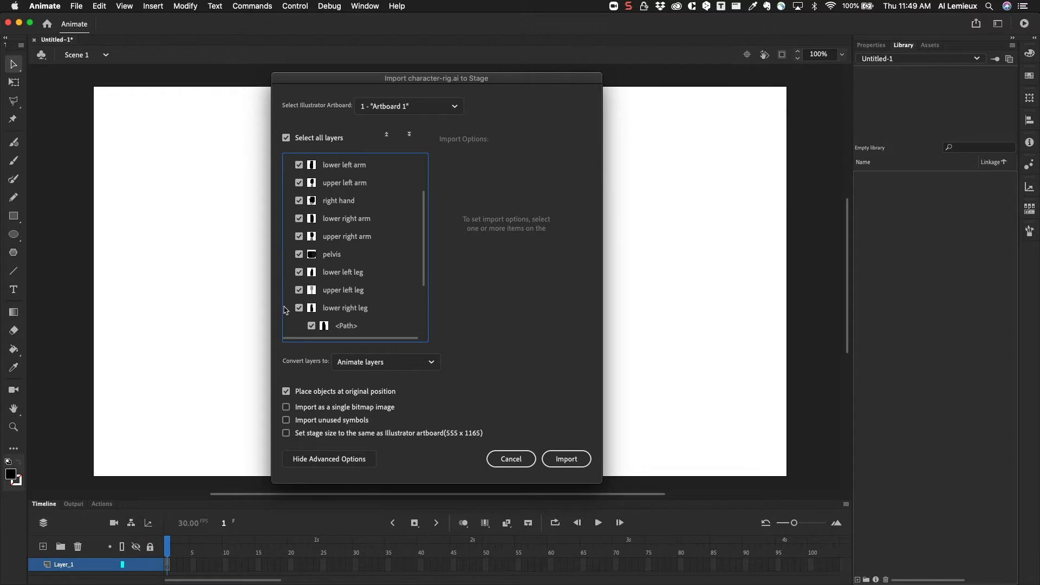
left_click(288, 309)
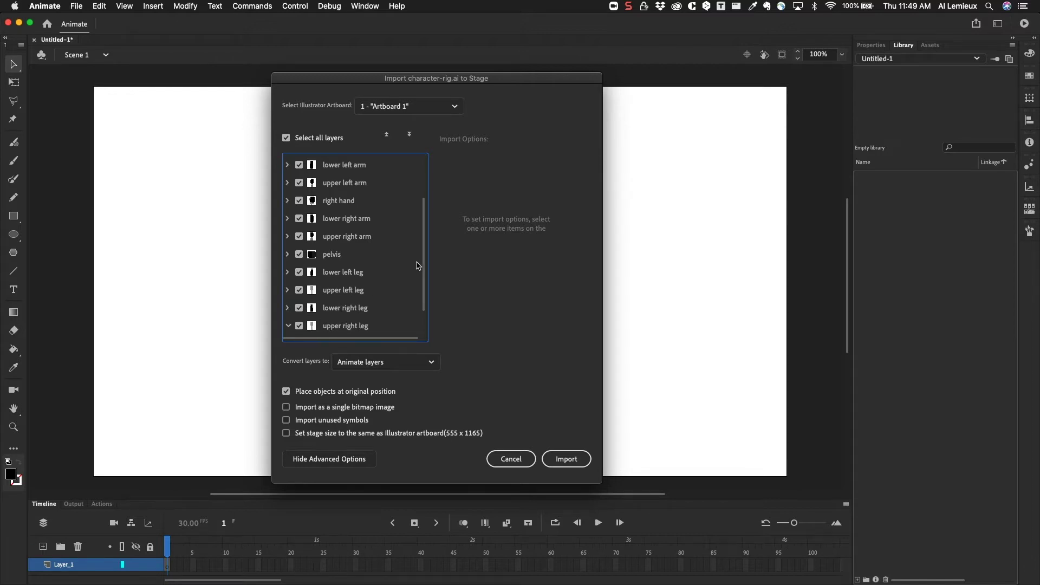
left_click_drag(422, 261, 421, 295)
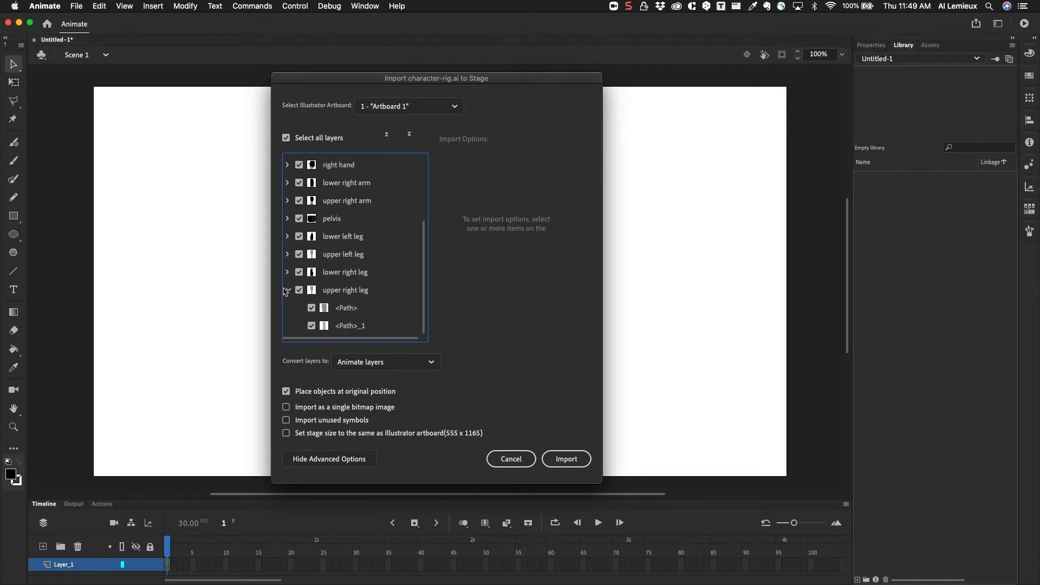
left_click(289, 292)
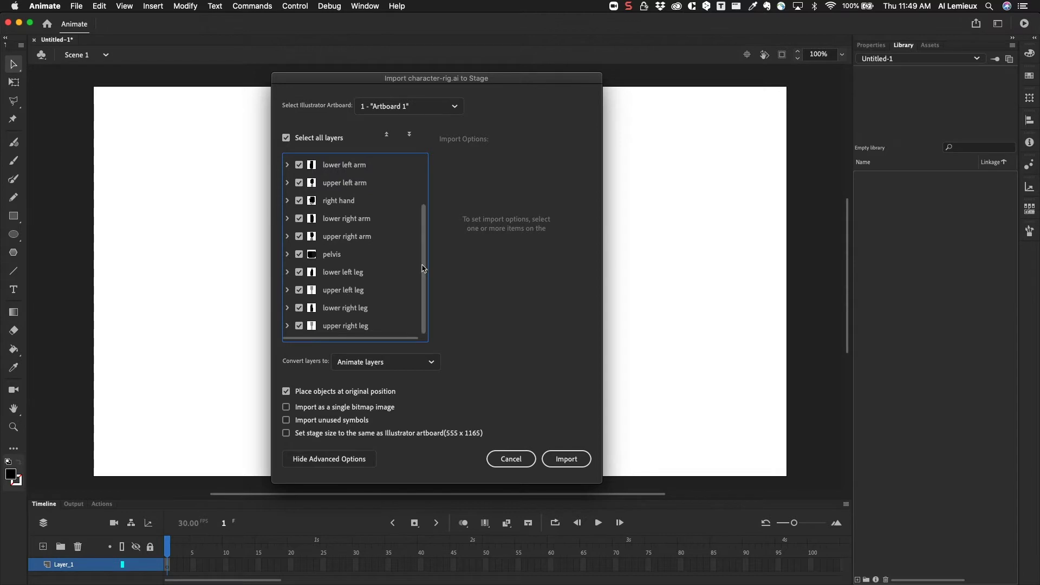
left_click_drag(424, 269, 424, 132)
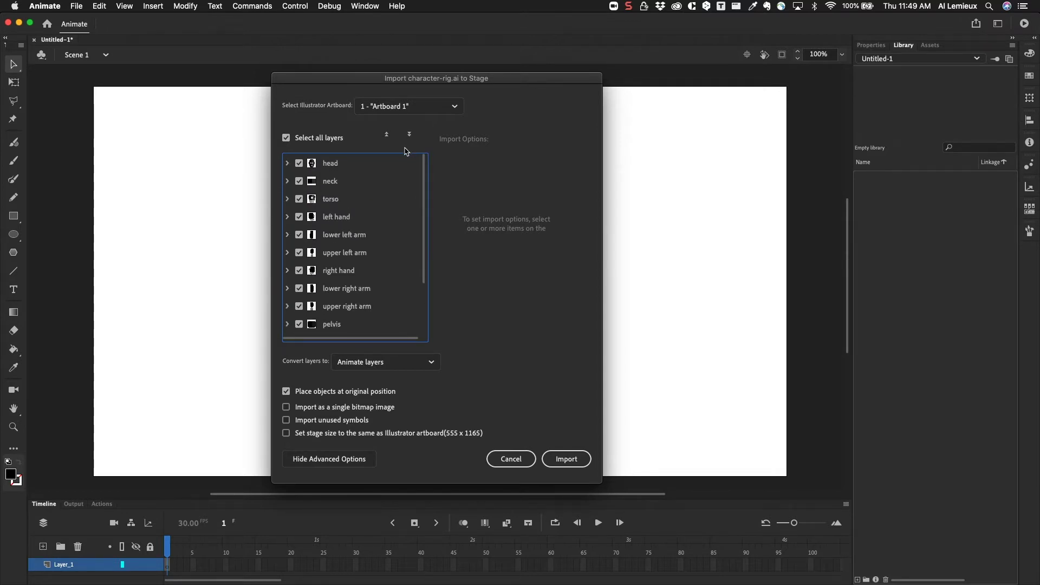
left_click(334, 166)
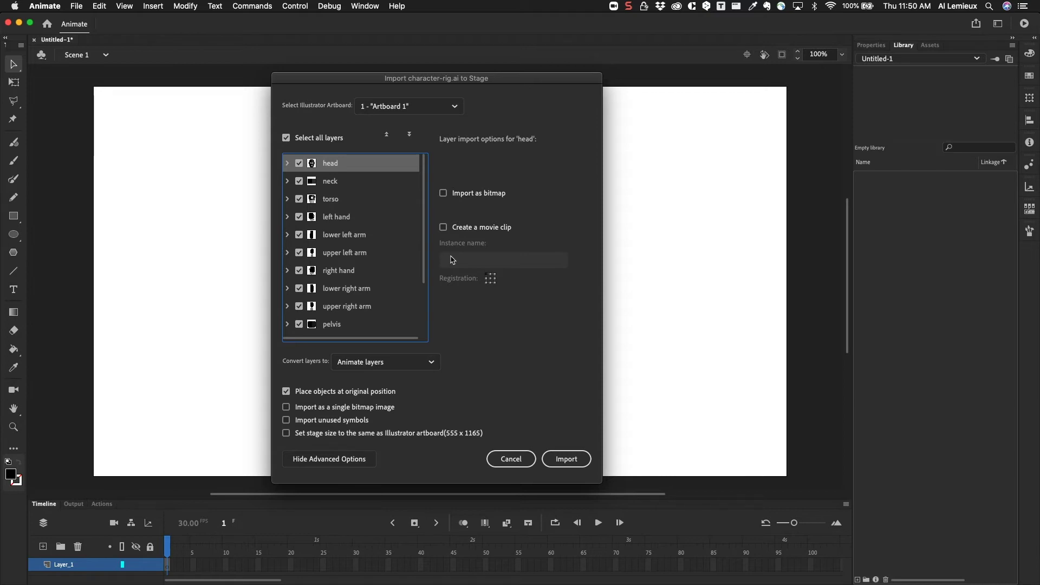
Set the head, neck, torso and left hand layers to create movie clips
left_click(443, 227)
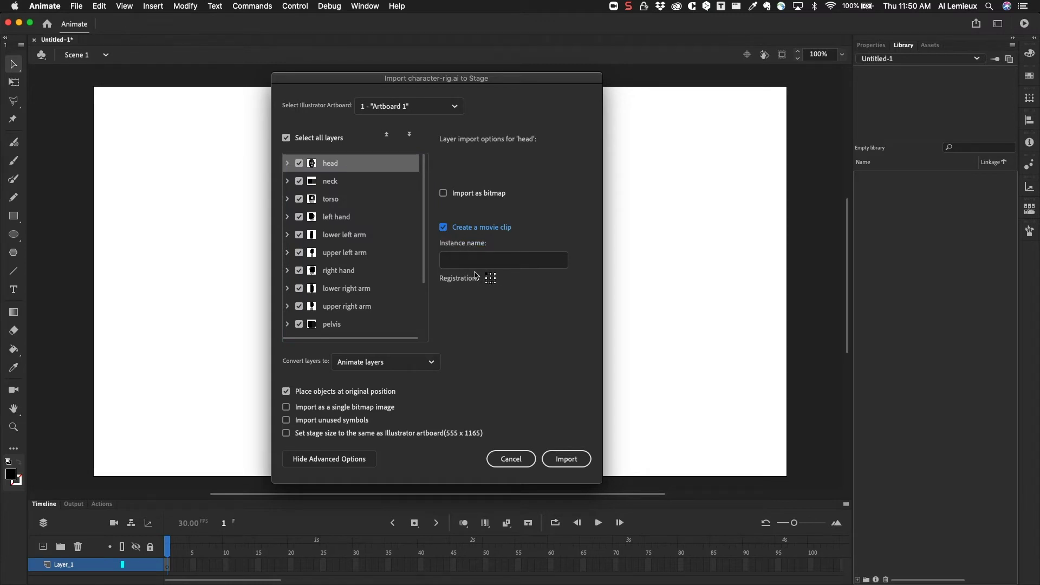
left_click(490, 278)
left_click(334, 181)
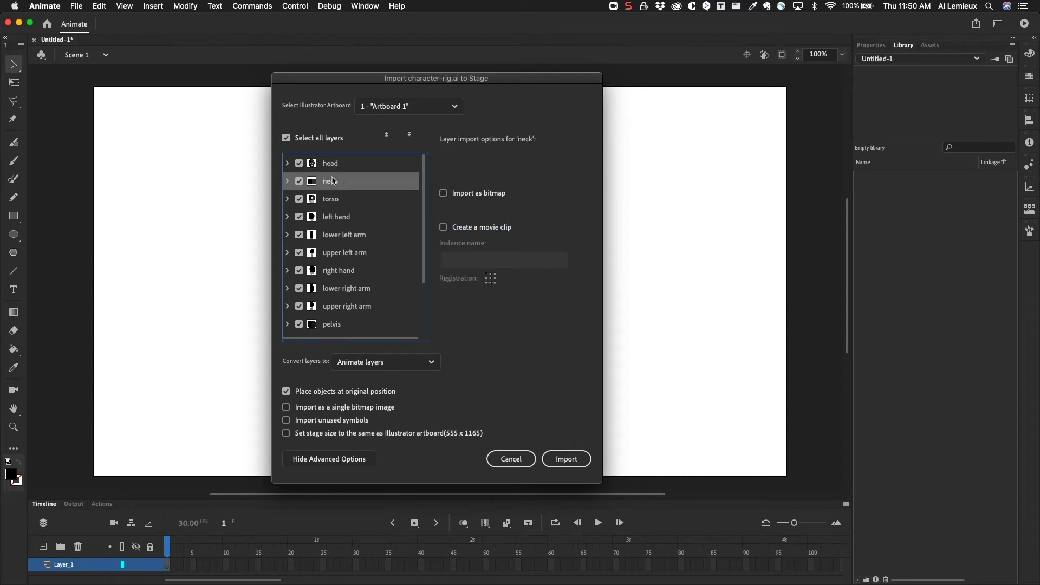
left_click(443, 227)
left_click(357, 201)
left_click(443, 227)
left_click(372, 217)
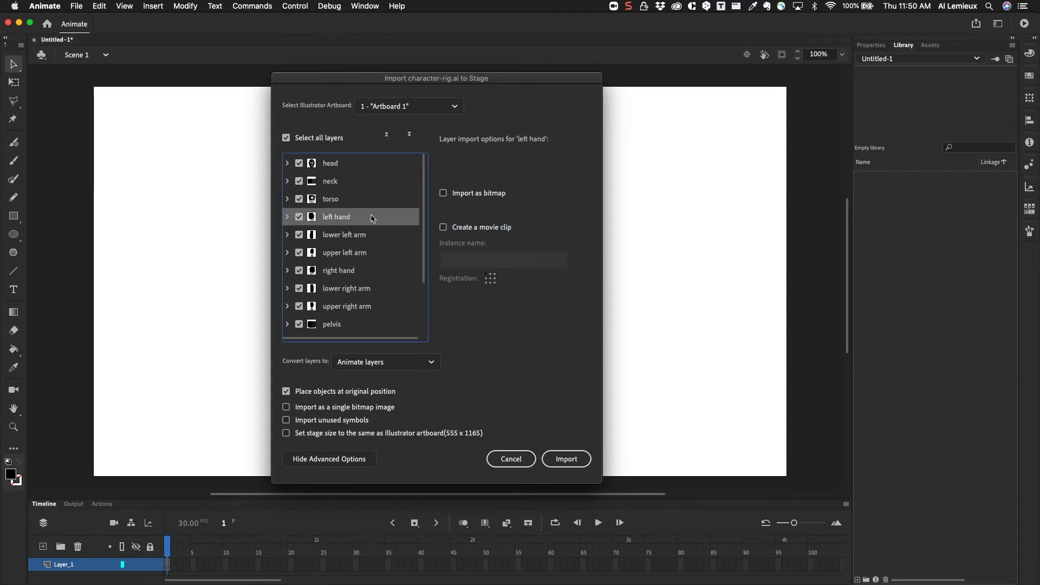
left_click(443, 227)
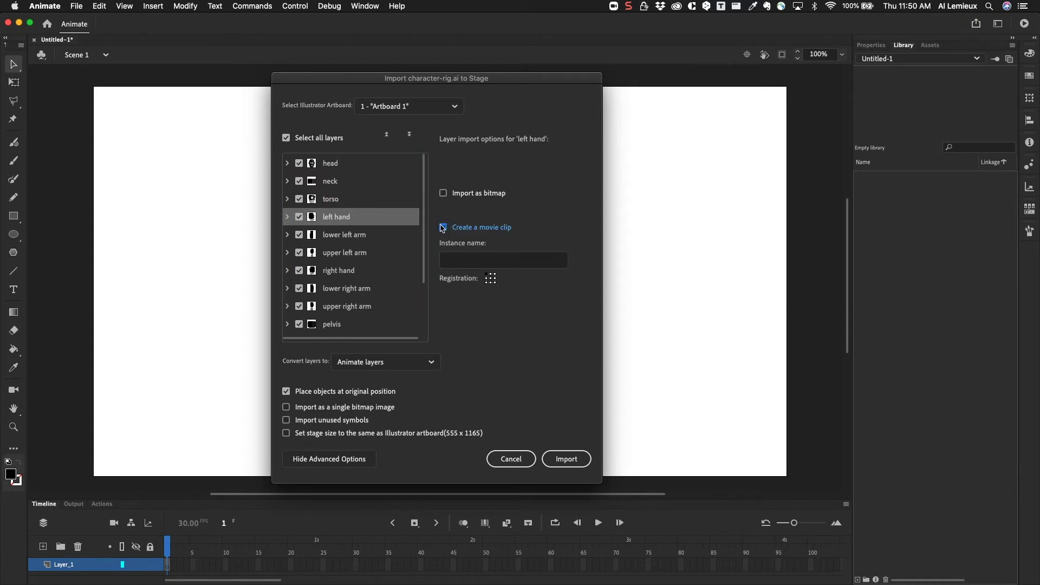
Set the left and right arm and right hand layers to create movie clips
left_click(370, 237)
left_click(443, 227)
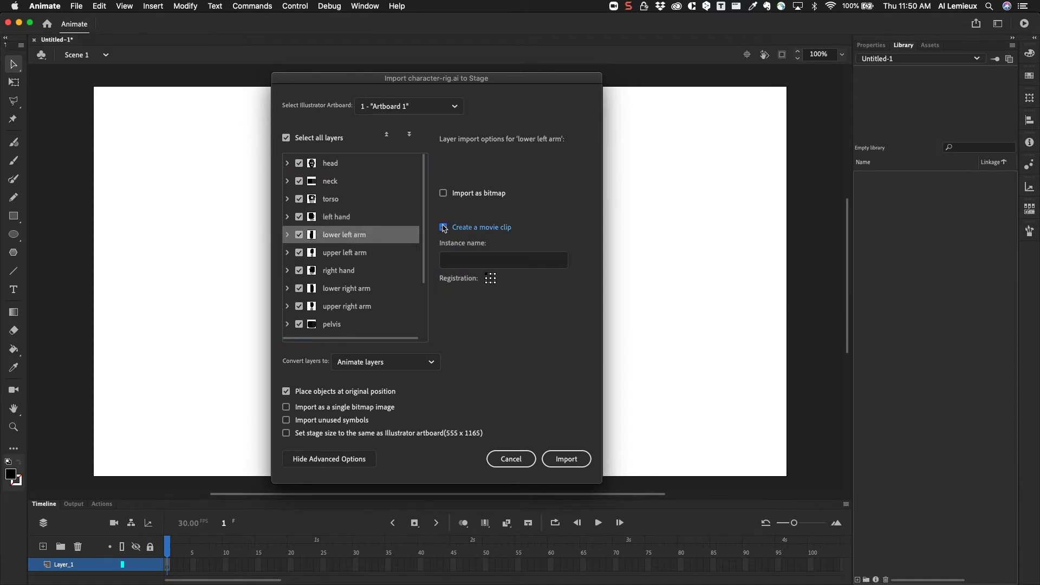
left_click(372, 260)
left_click(443, 227)
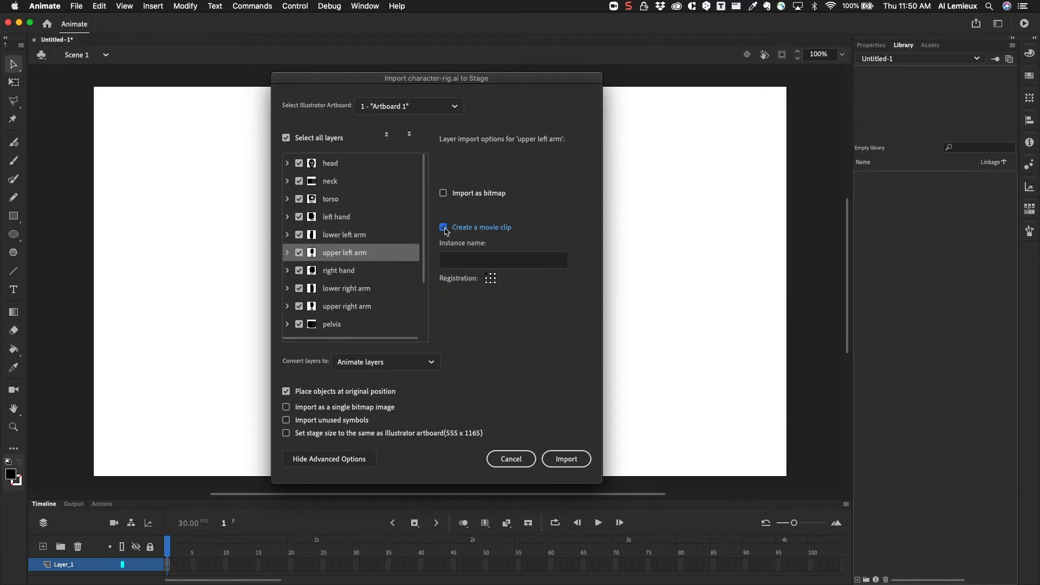
left_click(377, 273)
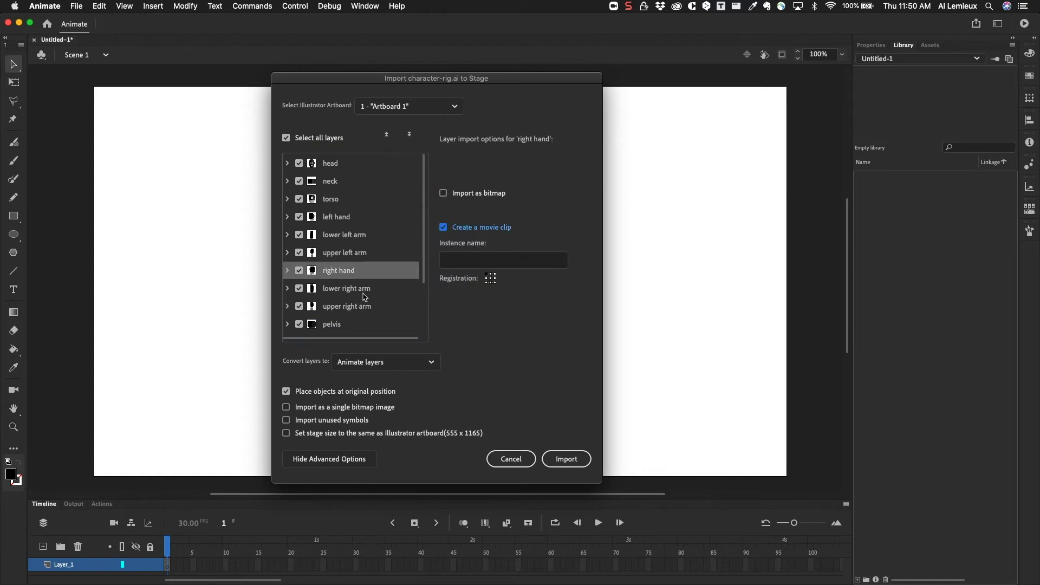
left_click(363, 293)
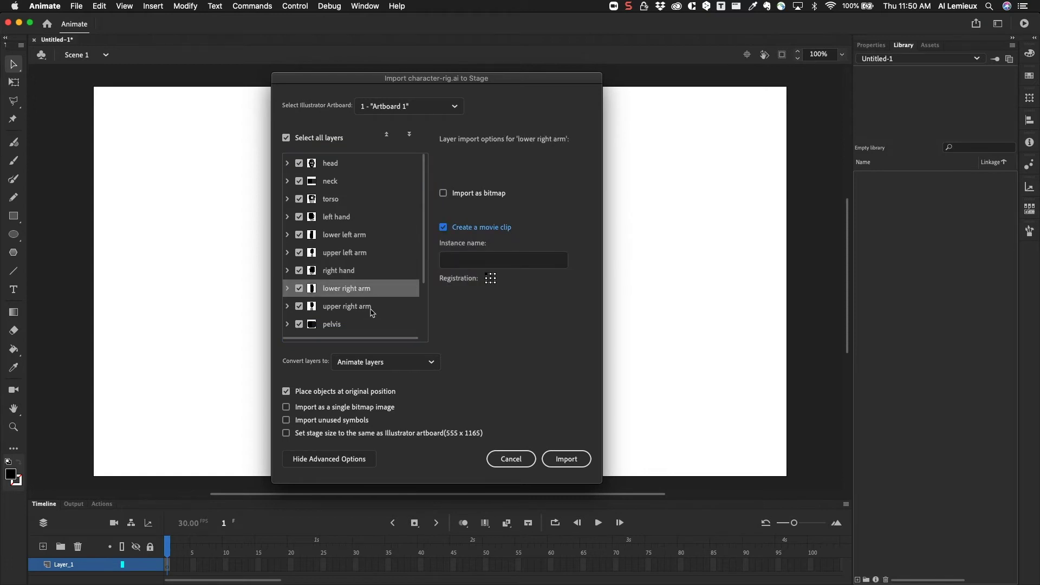
left_click(372, 309)
left_click(443, 227)
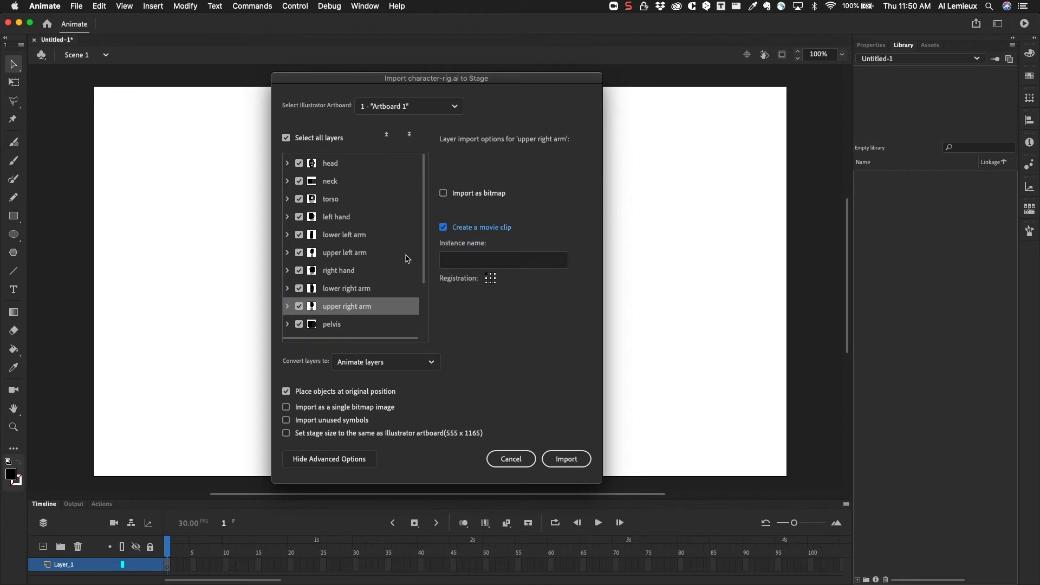
Set the pelvis and the four leg layers to create movie clips
scroll(408, 258, "down", 3)
left_click(364, 254)
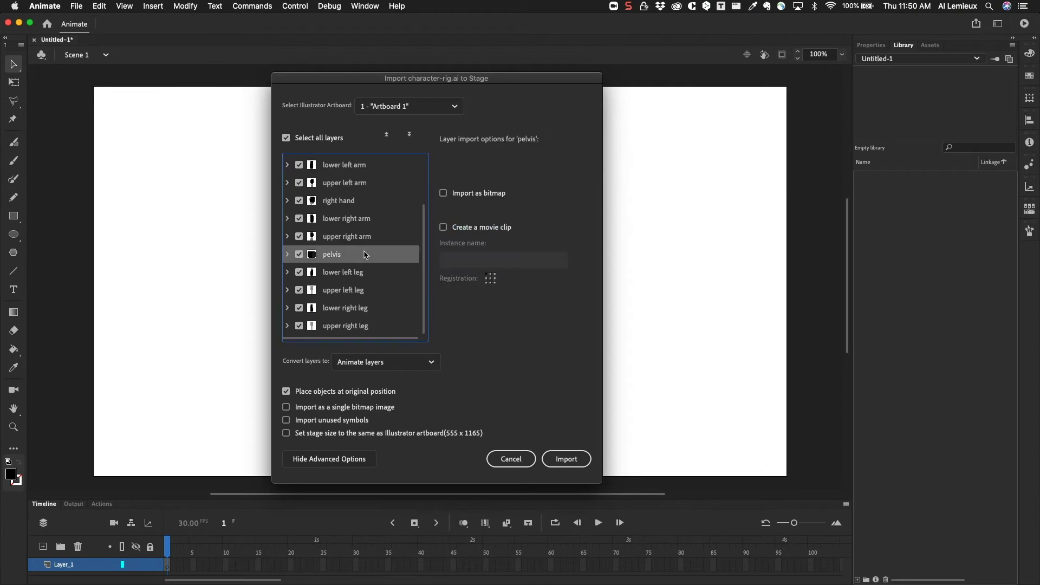
left_click(443, 229)
left_click(361, 276)
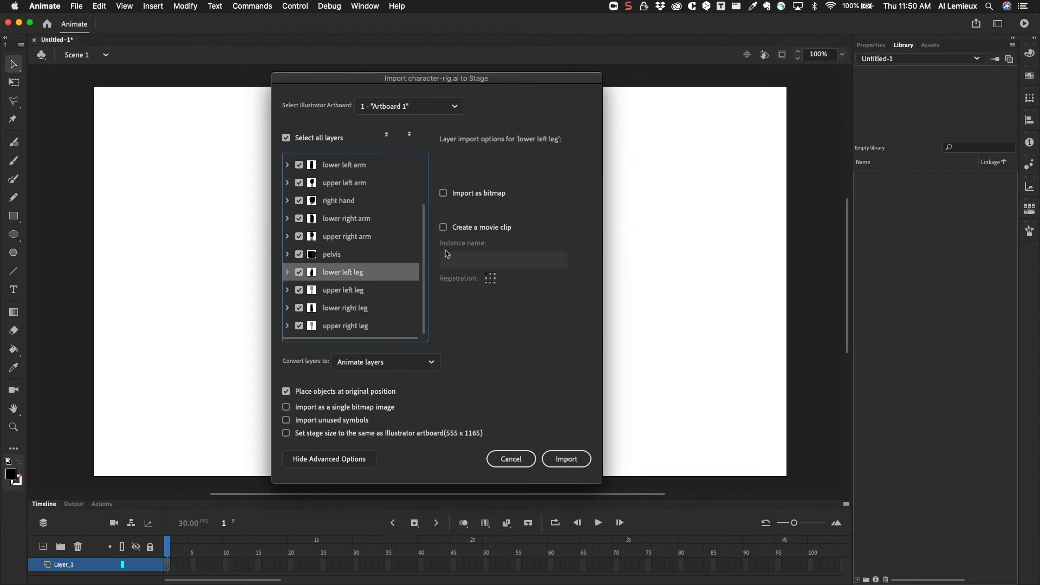
left_click(443, 228)
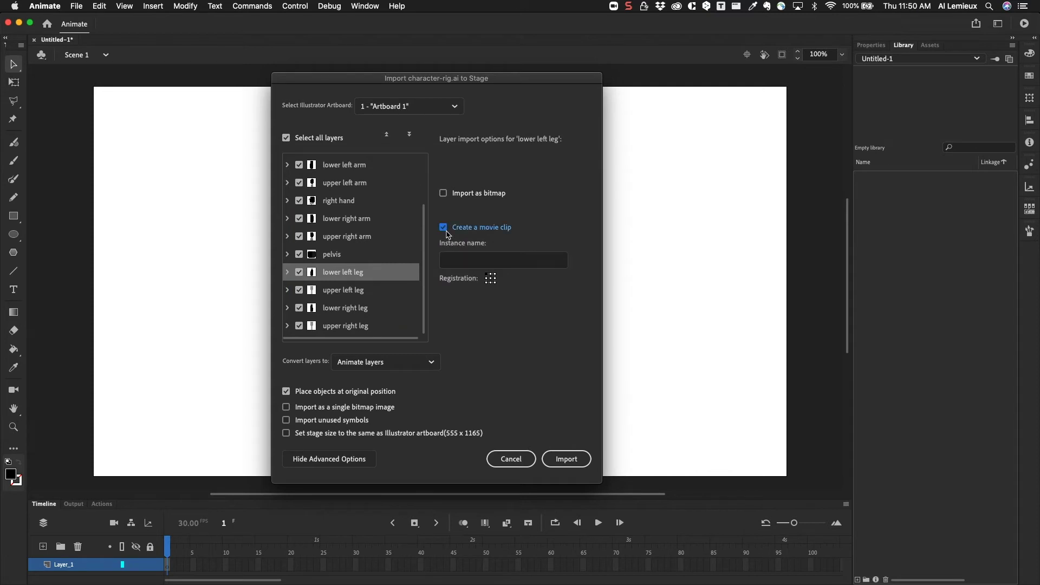
left_click(360, 295)
left_click(443, 228)
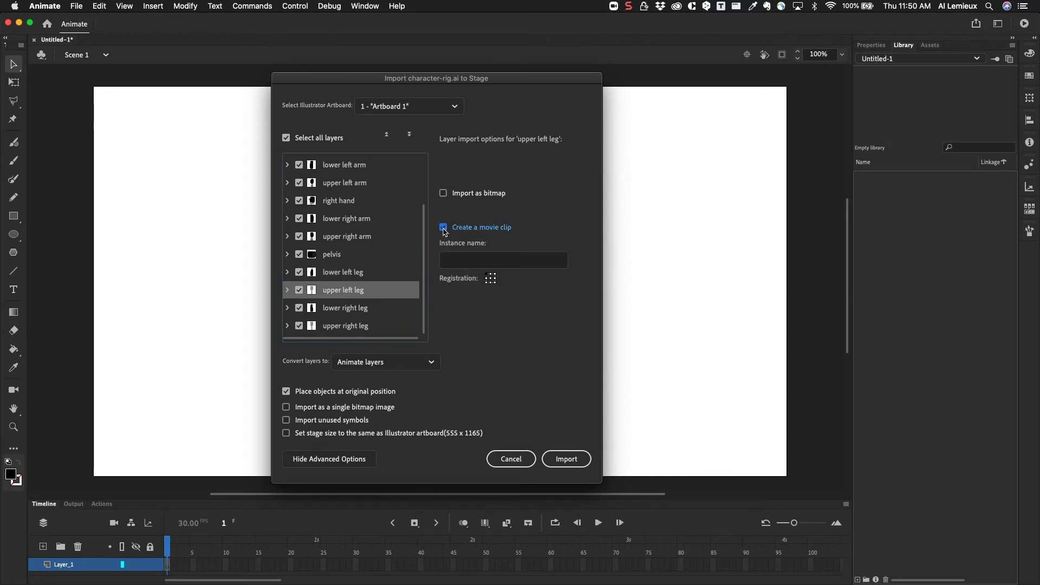
left_click(366, 312)
left_click(442, 229)
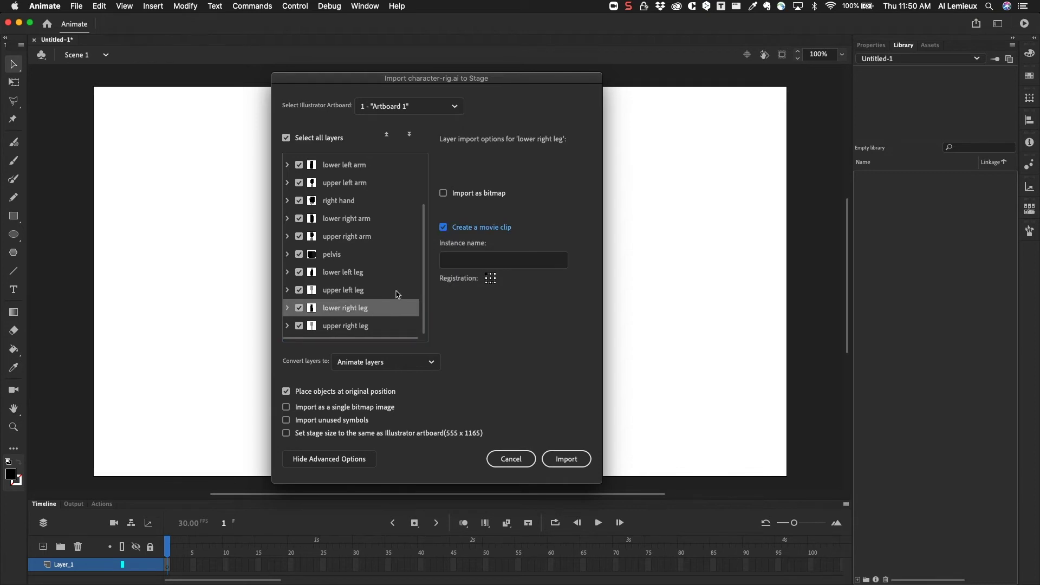
left_click(377, 326)
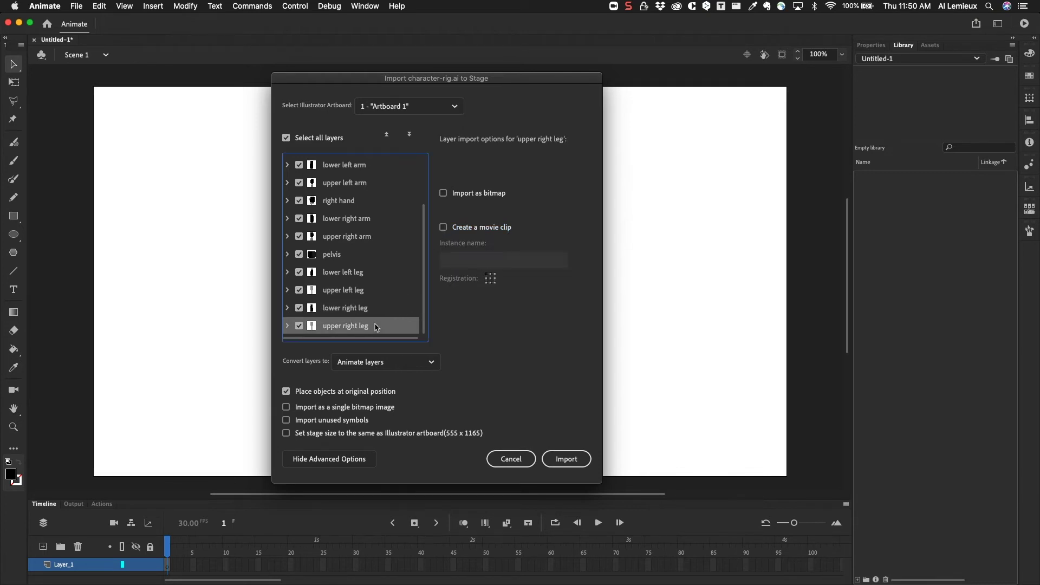
left_click(443, 228)
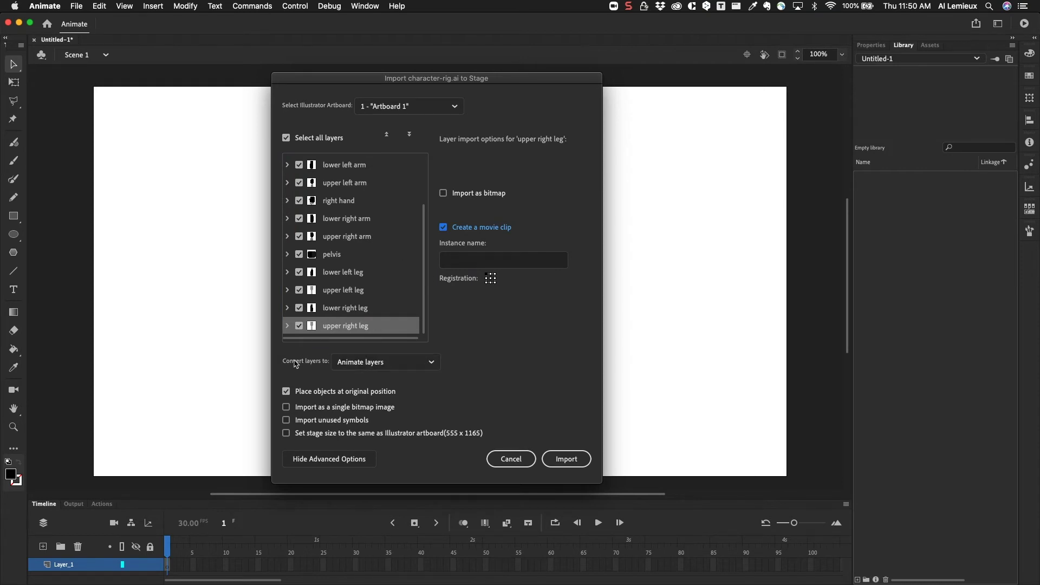
left_click(340, 366)
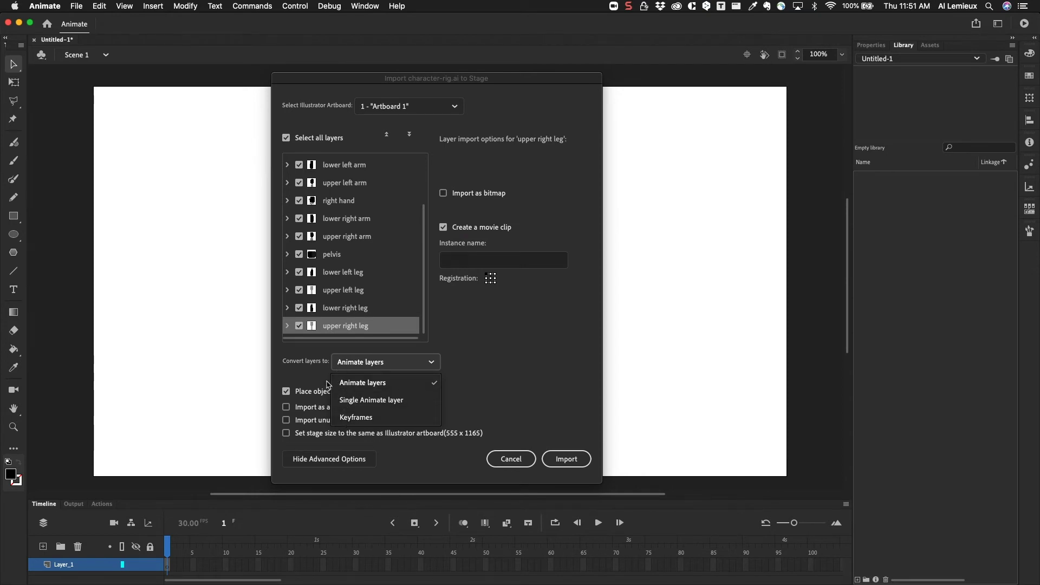
left_click(355, 382)
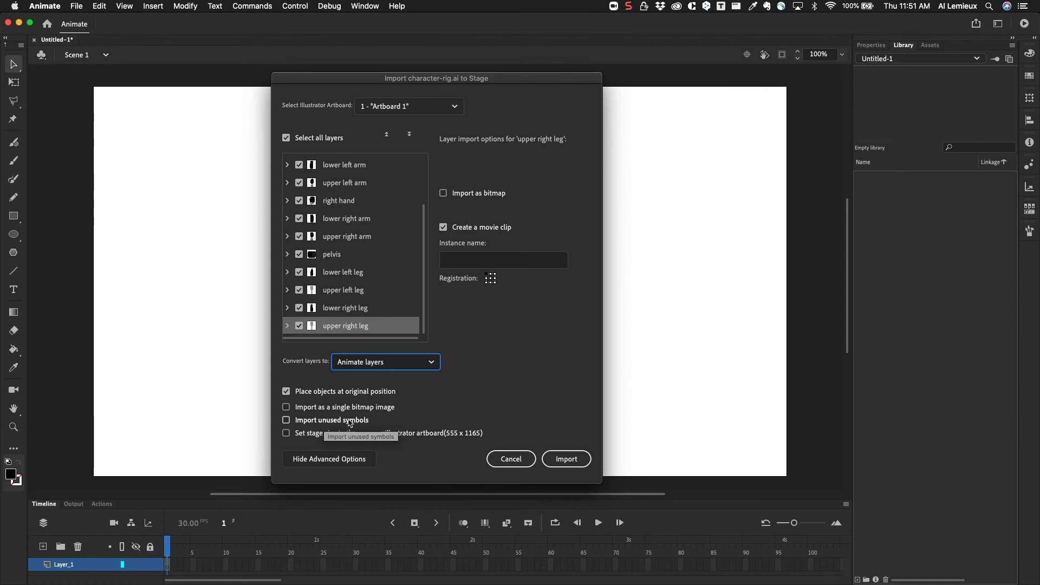
Import the robot to stage and expand the character-rig.ai library folder and its leg subfolders
left_click(572, 460)
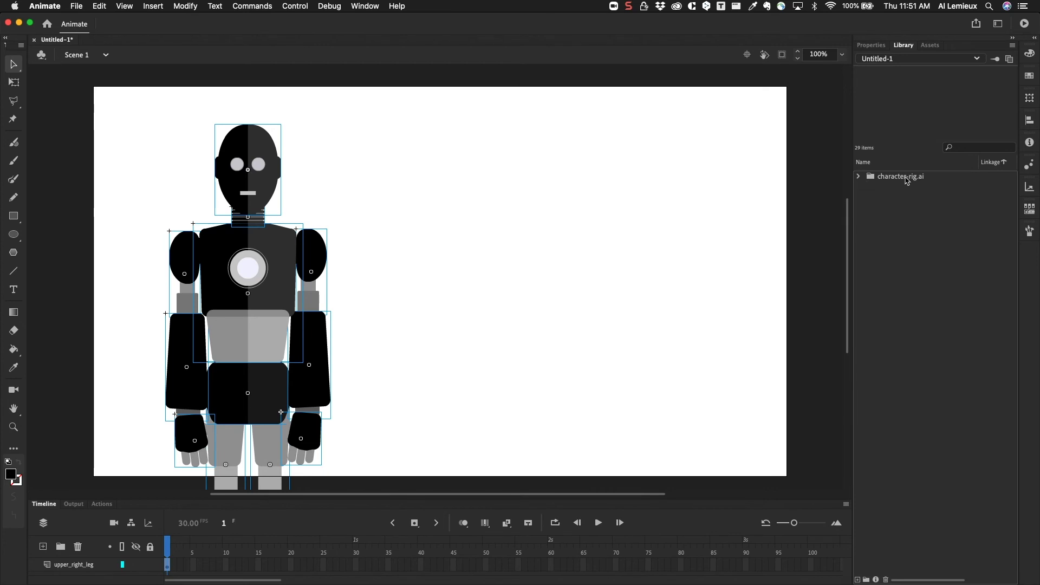
left_click(860, 177)
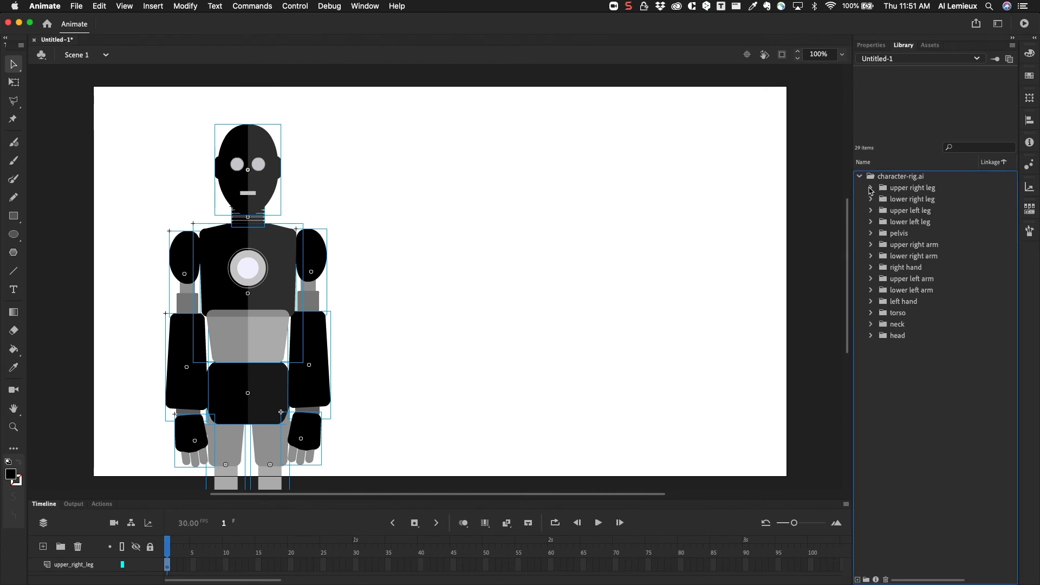
left_click(871, 188)
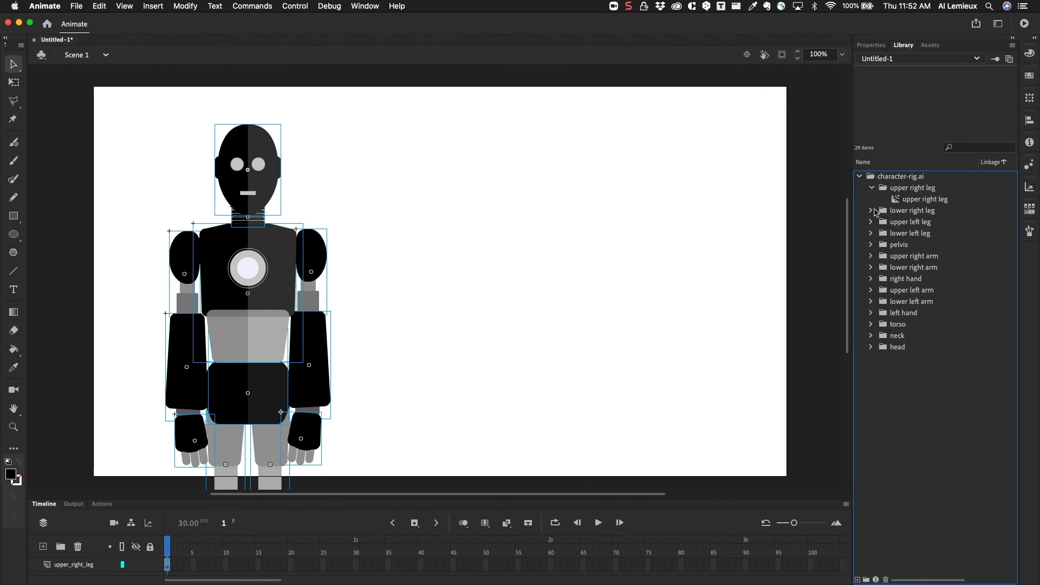
left_click(871, 211)
left_click(870, 233)
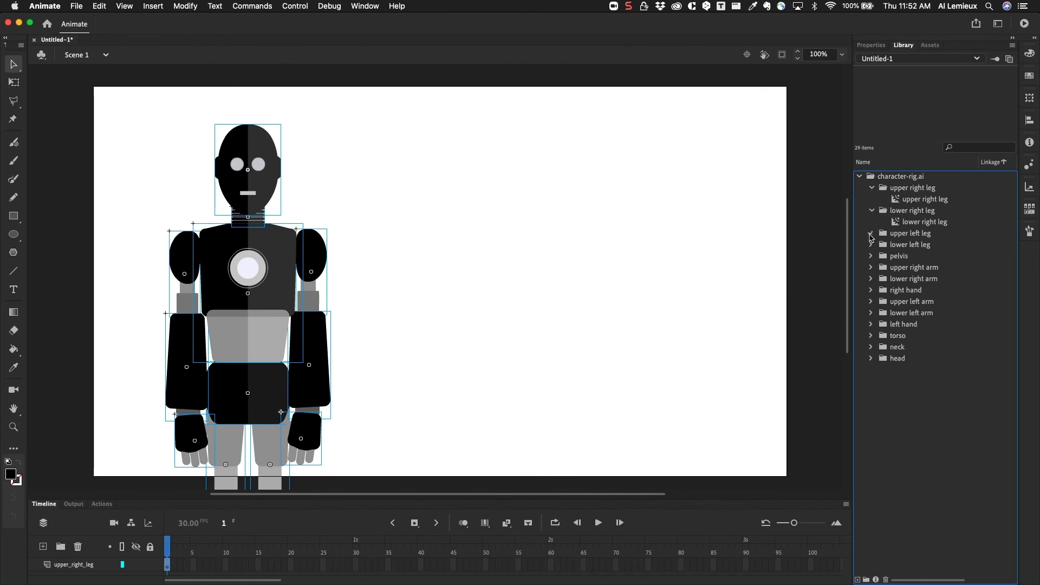
left_click(872, 257)
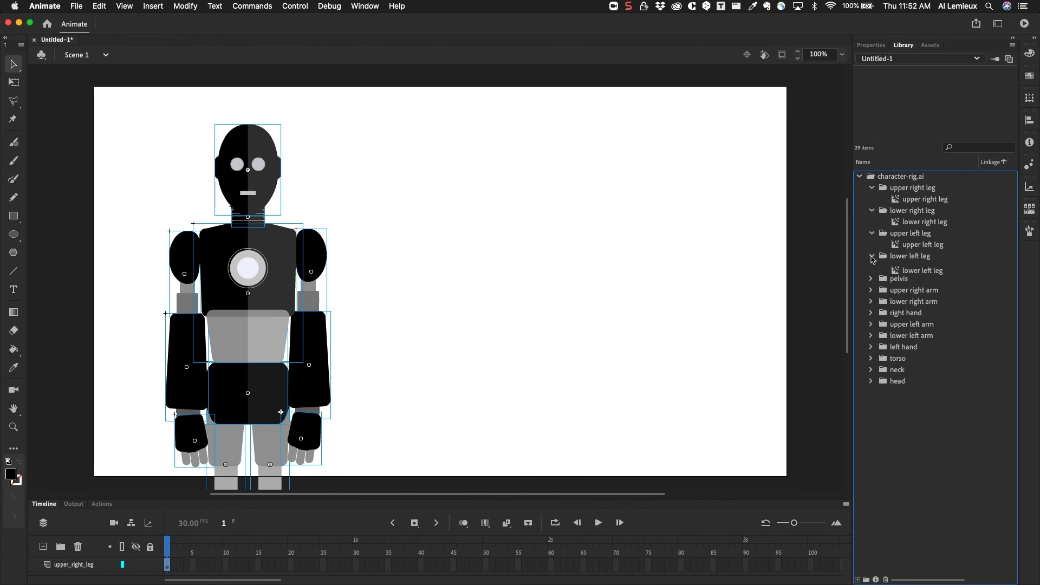
left_click(363, 176)
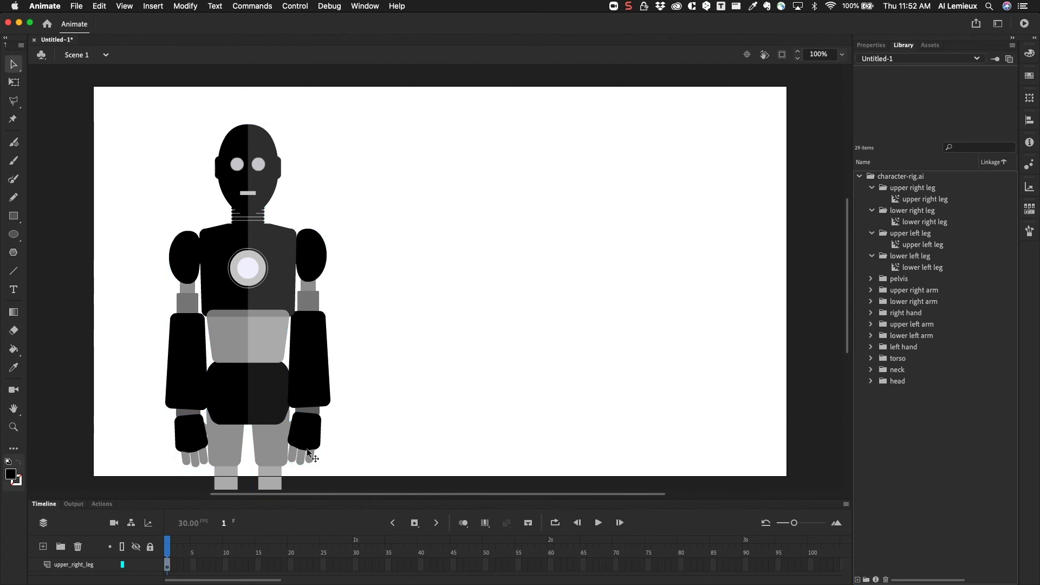
Enlarge the timeline and check the head, torso and upper left arm select separately
left_click_drag(332, 499, 355, 479)
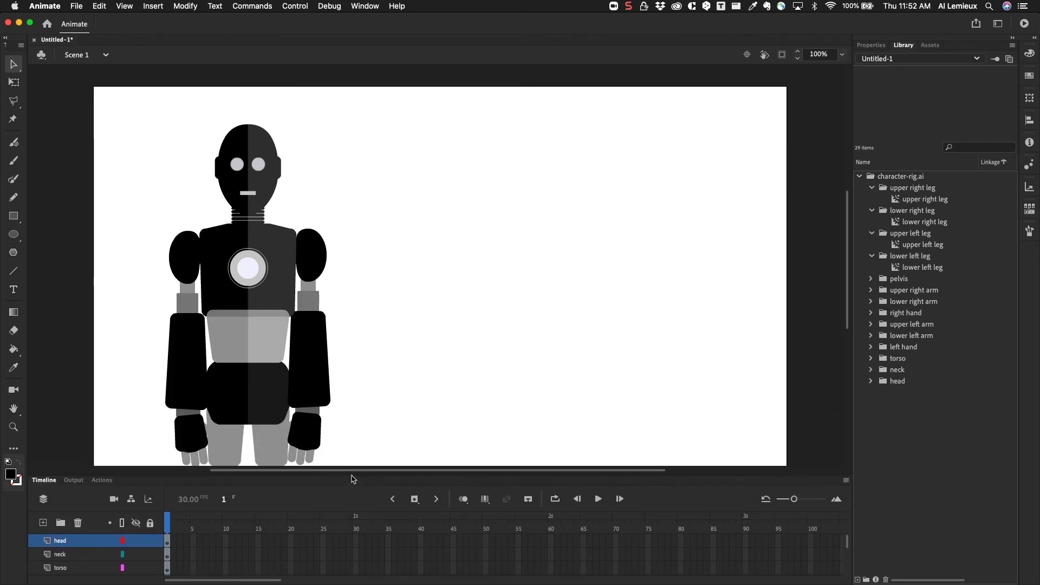
left_click(241, 188)
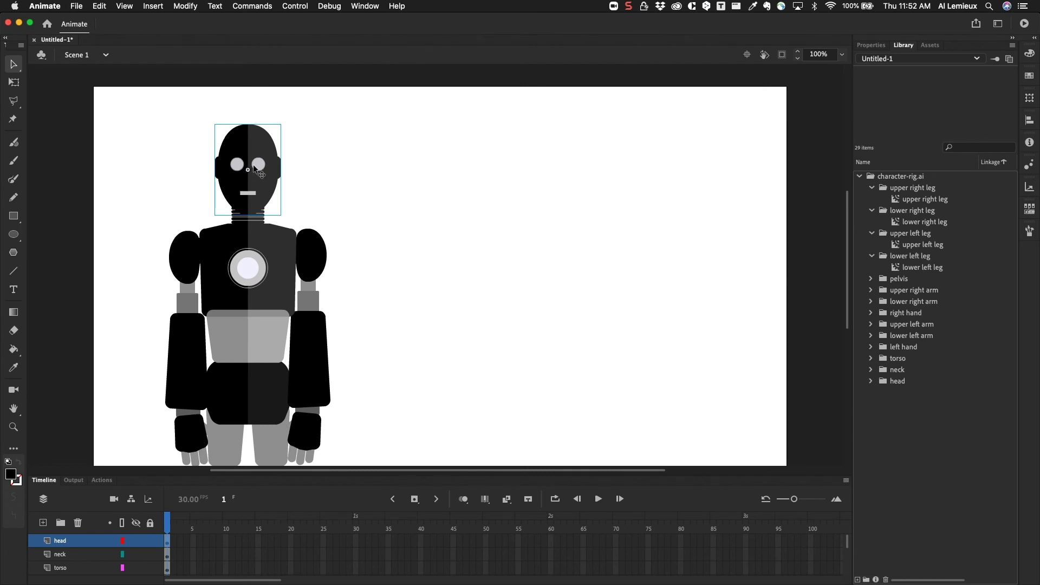
left_click(232, 241)
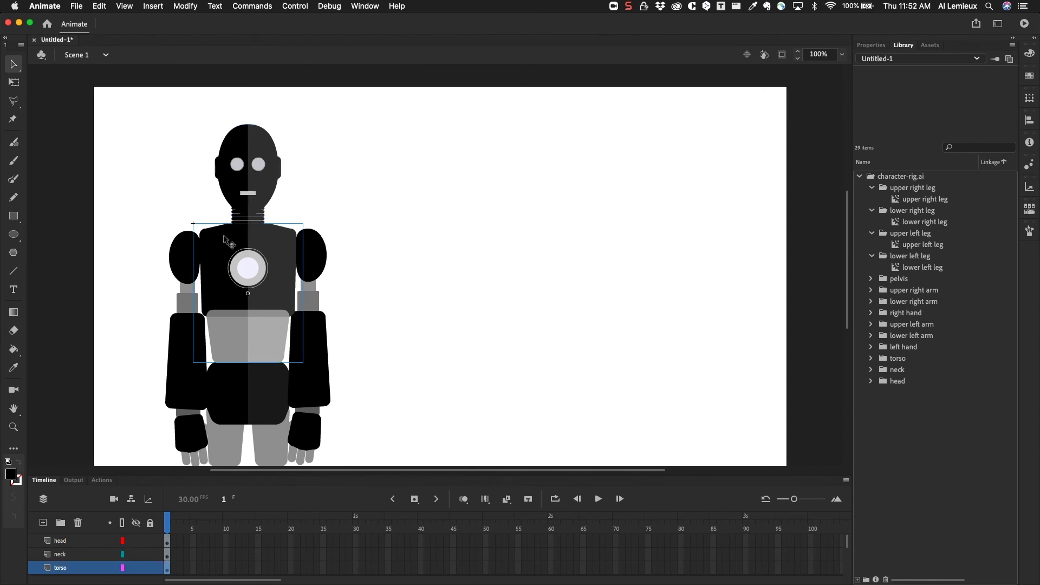
left_click(185, 251)
left_click(259, 173)
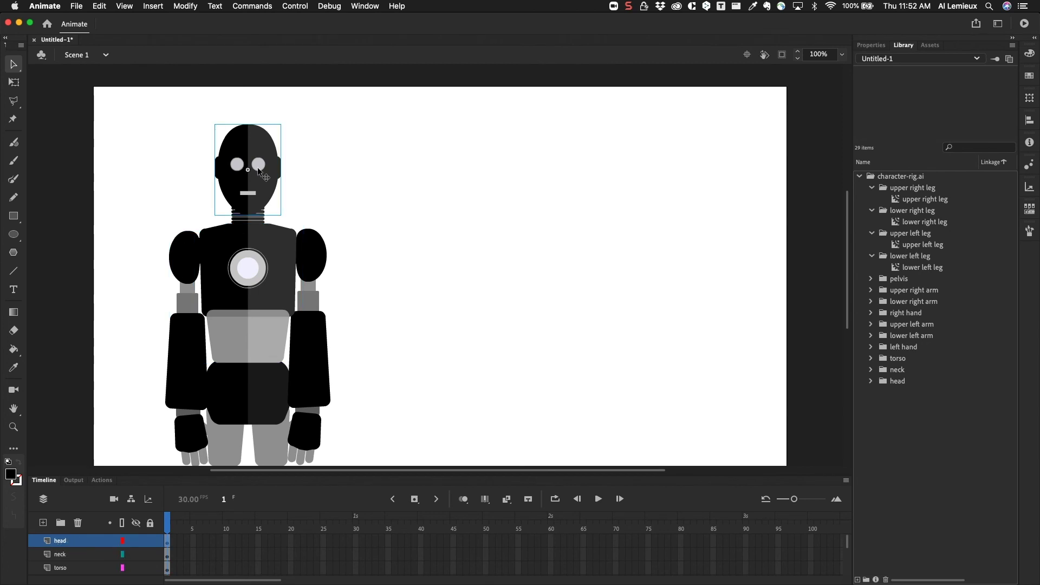